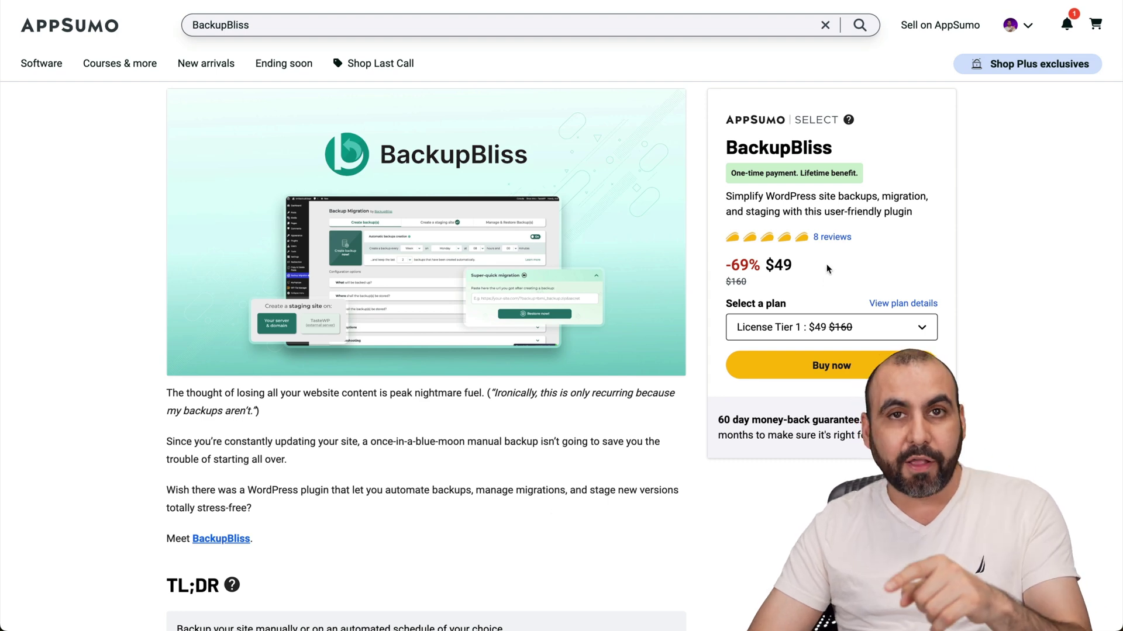
Step: Read through the Backup Migration plugin description, highlighting the money-back guarantee and 2GB-limit notes
{"action": "scroll", "coordinate": [826, 268], "scroll_direction": "down", "scroll_amount": 20}
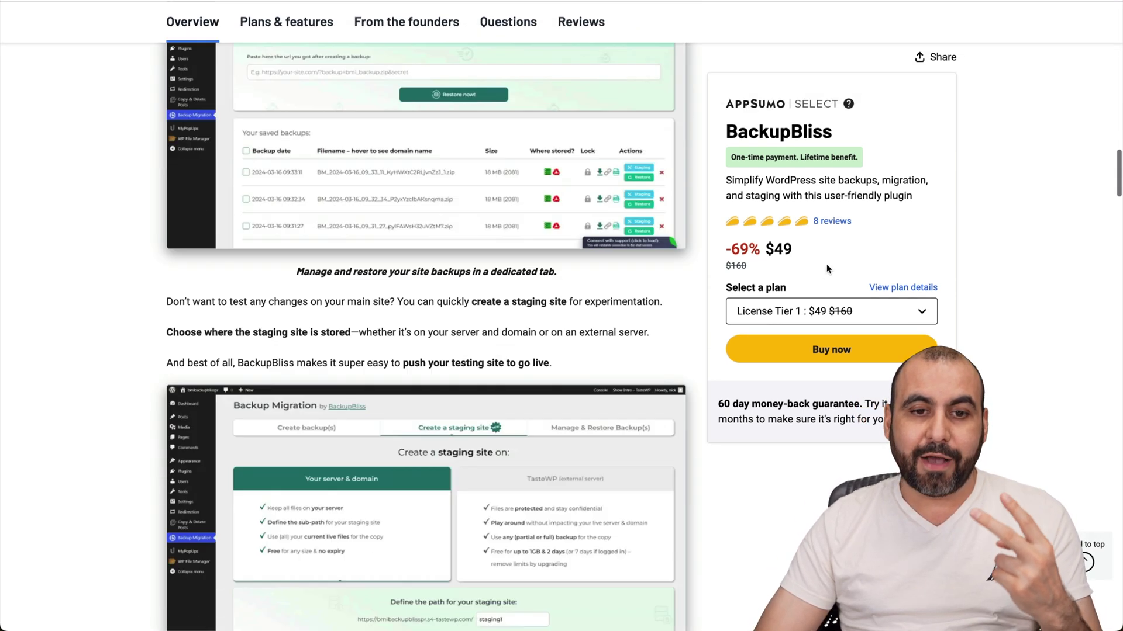
{"action": "scroll", "coordinate": [826, 268], "scroll_direction": "down", "scroll_amount": 8}
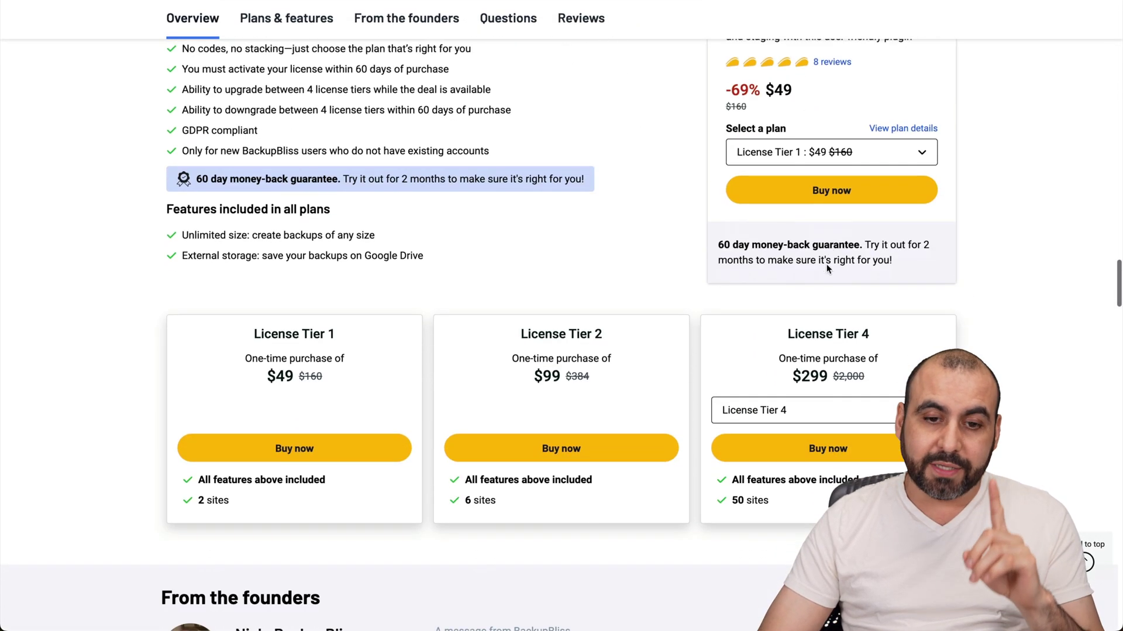
{"action": "triple_click", "coordinate": [720, 205]}
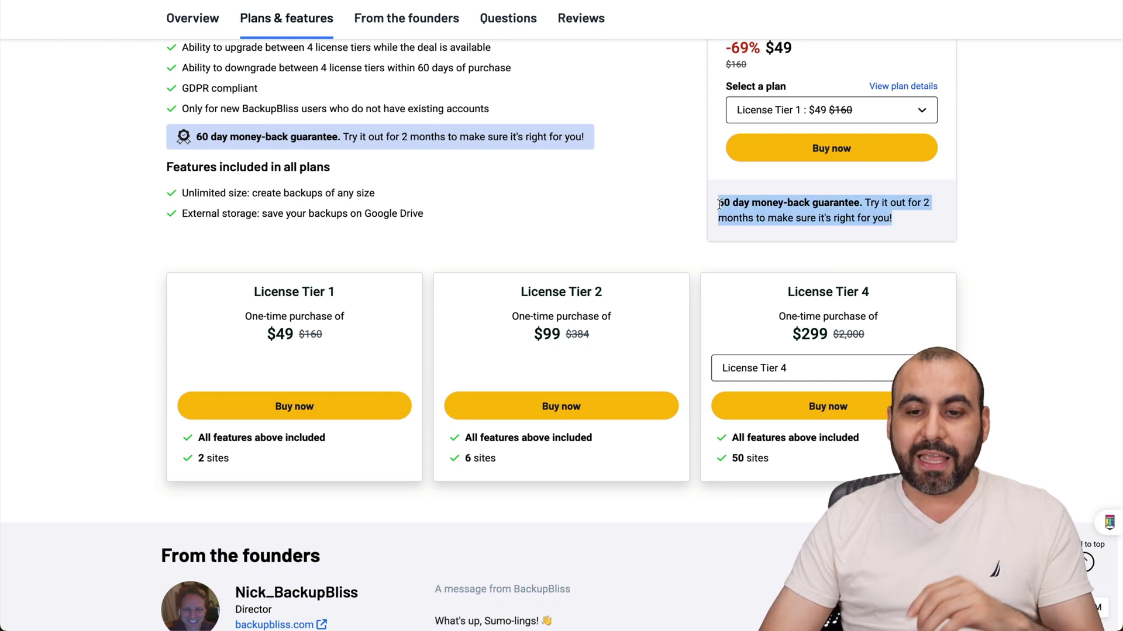
{"action": "left_click", "coordinate": [970, 267]}
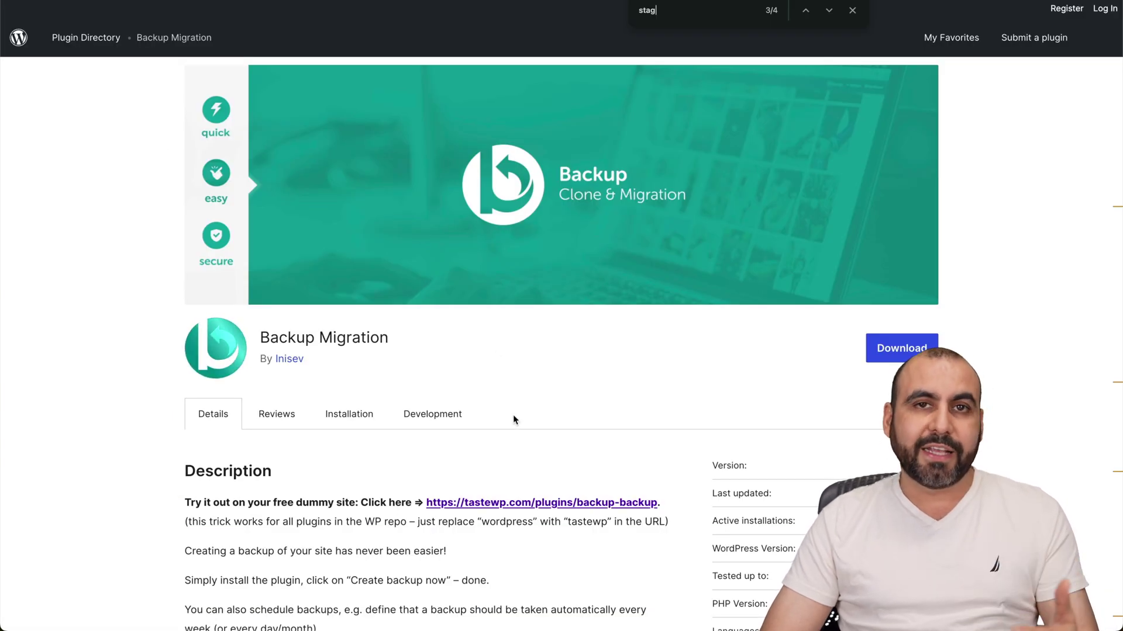
{"action": "scroll", "coordinate": [513, 416], "scroll_direction": "down", "scroll_amount": 7}
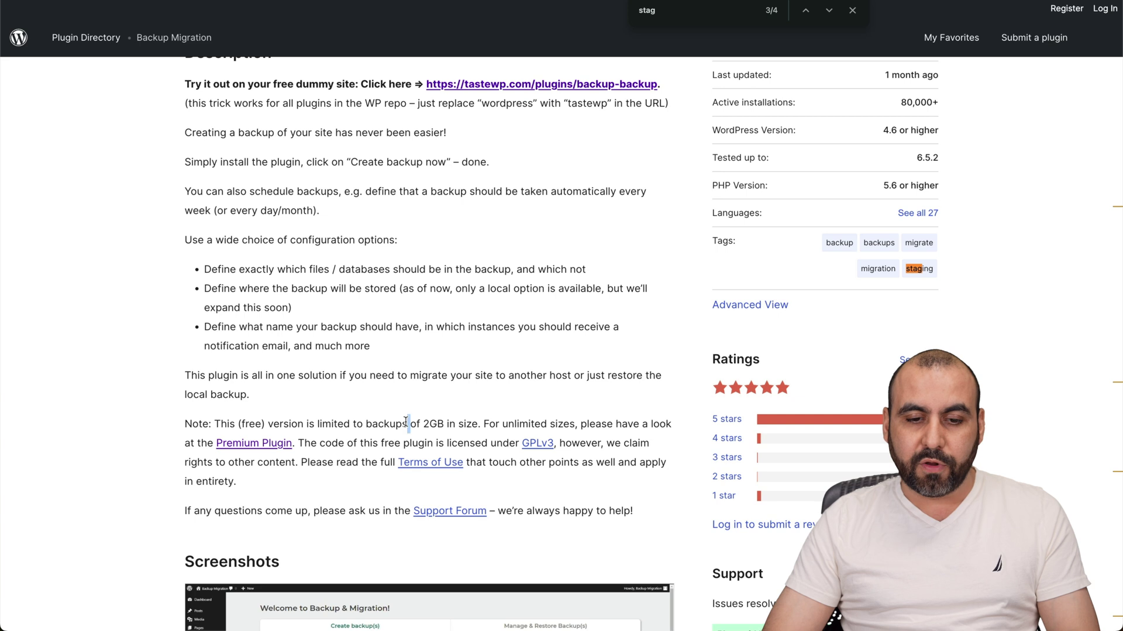
{"action": "triple_click", "coordinate": [407, 422]}
{"action": "left_click", "coordinate": [443, 428]}
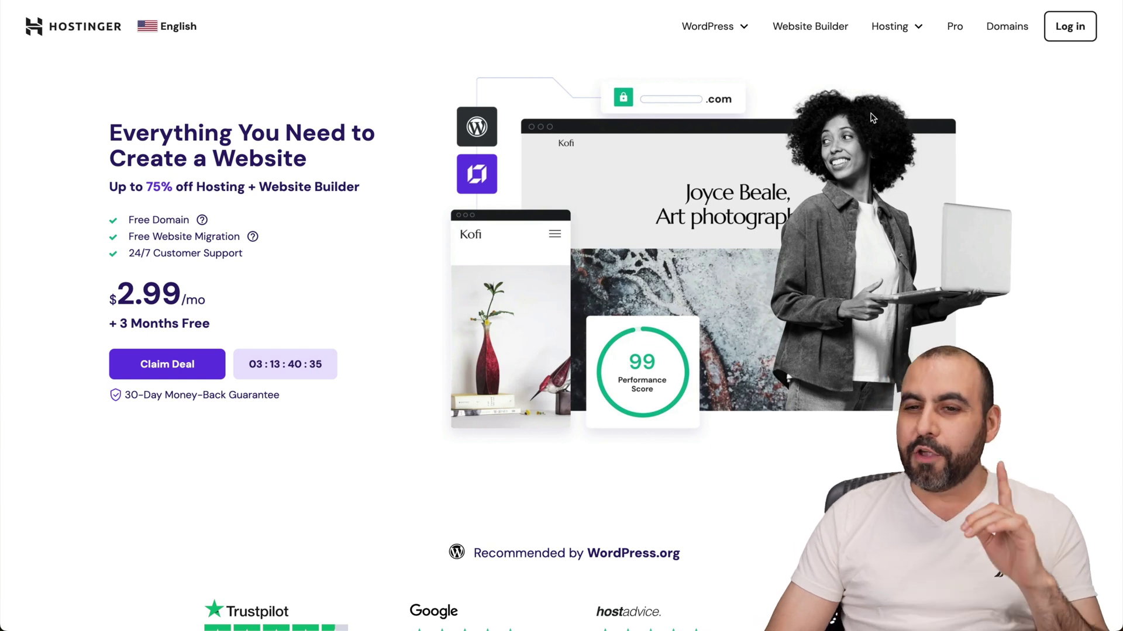
Step: Browse Hostinger's web hosting plans and add the Cloud Startup plan to the cart
{"action": "left_click", "coordinate": [893, 47]}
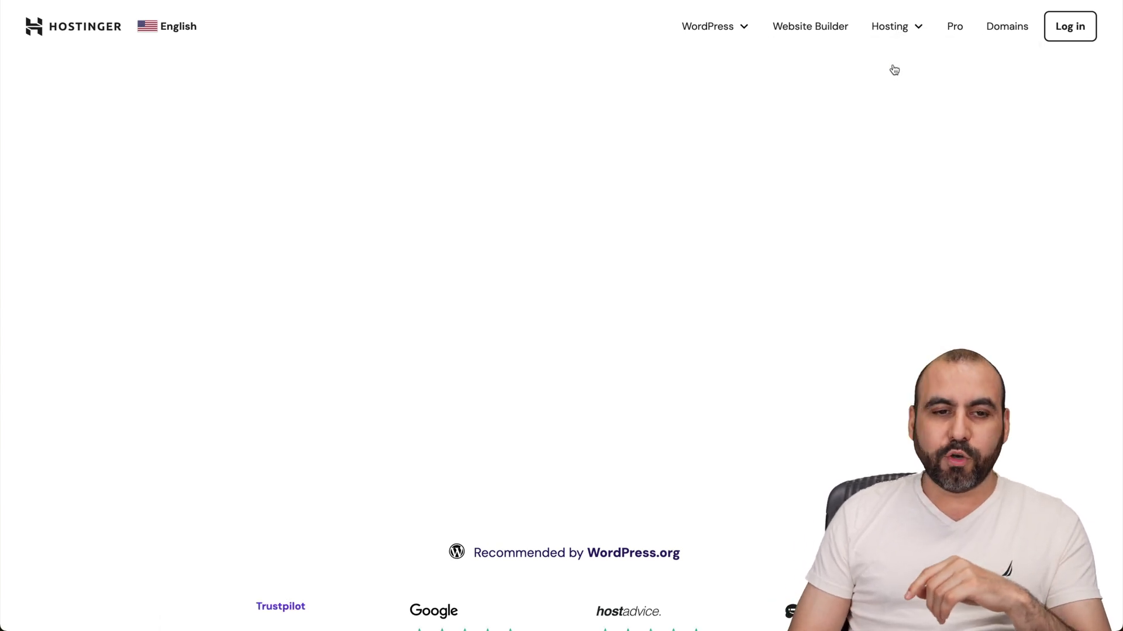
{"action": "scroll", "coordinate": [476, 491], "scroll_direction": "down", "scroll_amount": 10}
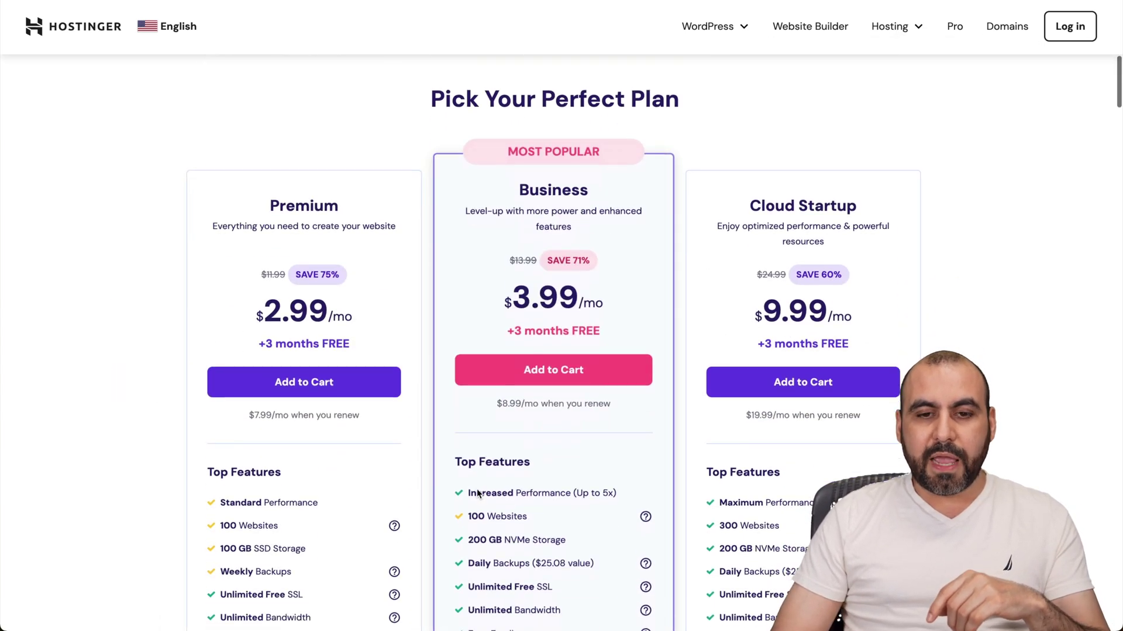
{"action": "scroll", "coordinate": [476, 491], "scroll_direction": "down", "scroll_amount": 1}
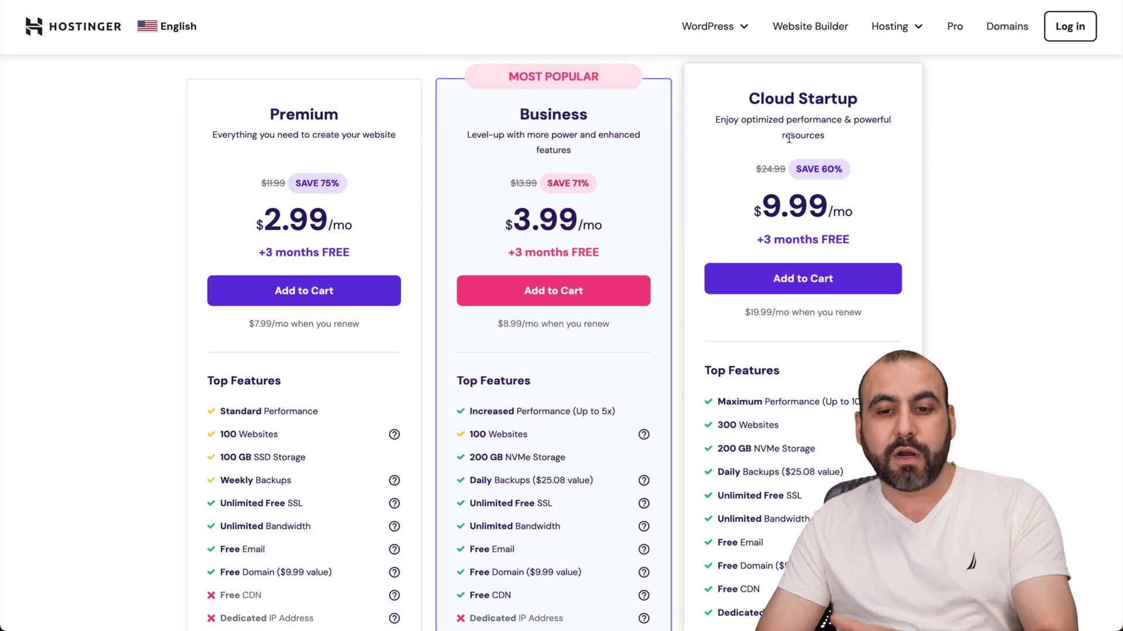
{"action": "scroll", "coordinate": [810, 332], "scroll_direction": "down", "scroll_amount": 4}
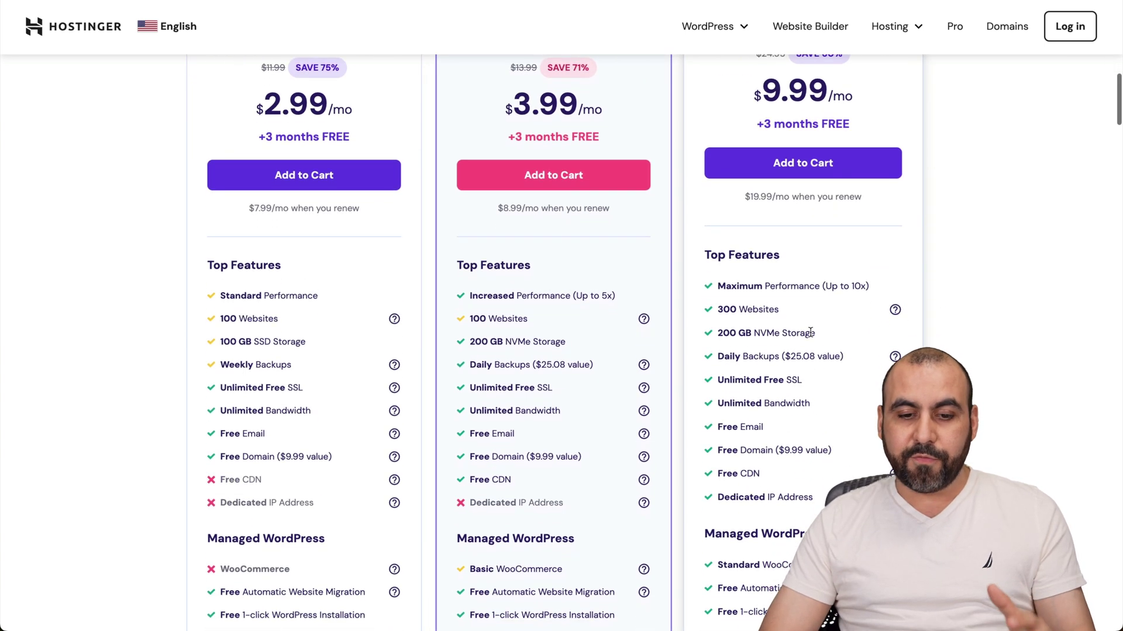
{"action": "scroll", "coordinate": [774, 195], "scroll_direction": "up", "scroll_amount": 4}
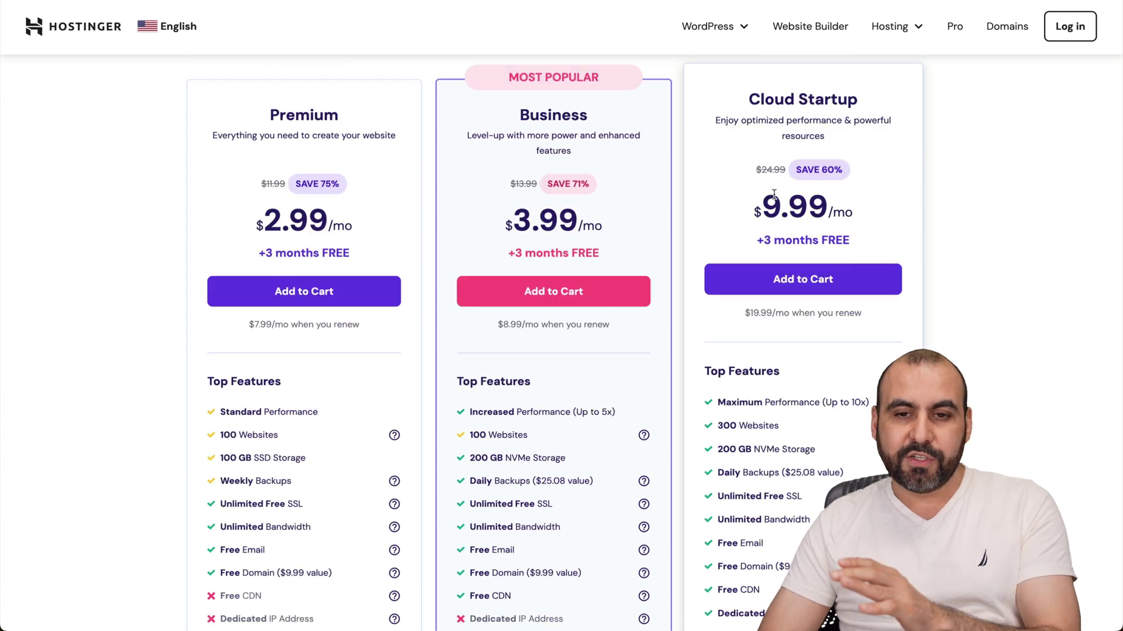
{"action": "scroll", "coordinate": [774, 195], "scroll_direction": "down", "scroll_amount": 3}
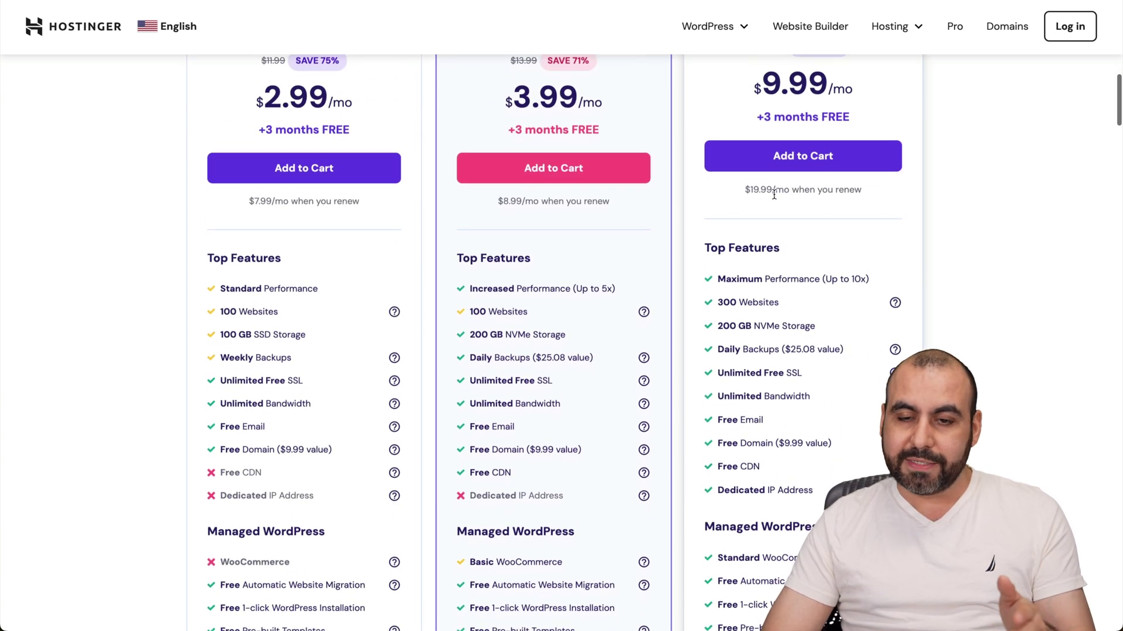
{"action": "scroll", "coordinate": [774, 195], "scroll_direction": "up", "scroll_amount": 1}
{"action": "left_click", "coordinate": [775, 197]}
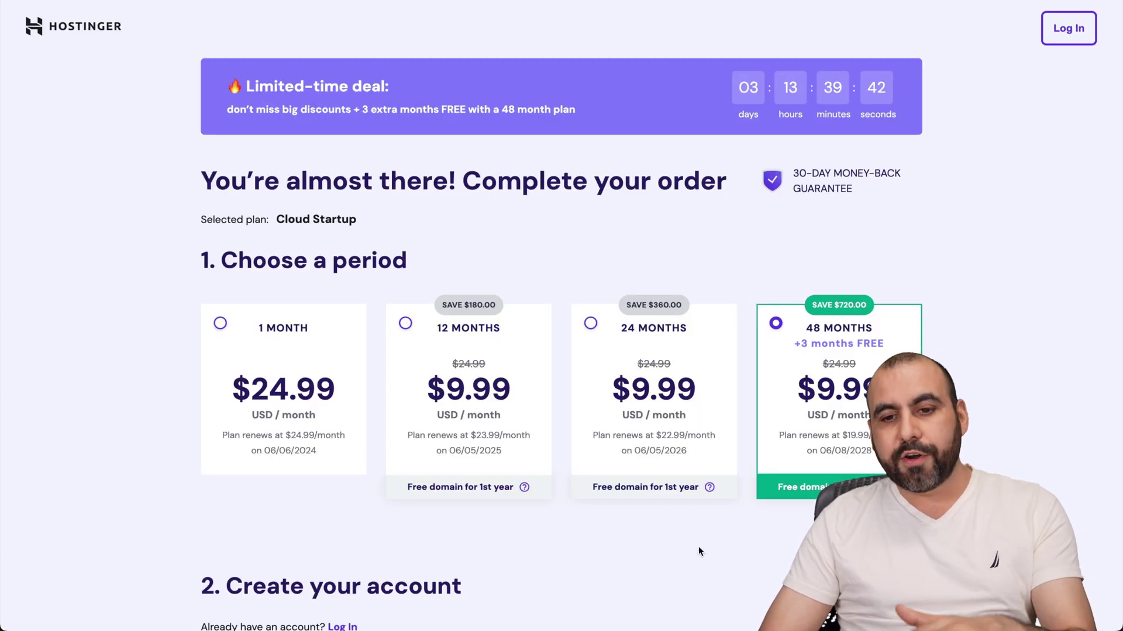
Step: Apply the SAASMASTER coupon at checkout for a 64% discount and $431.57 total
{"action": "scroll", "coordinate": [699, 547], "scroll_direction": "down", "scroll_amount": 2}
{"action": "scroll", "coordinate": [698, 550], "scroll_direction": "down", "scroll_amount": 1}
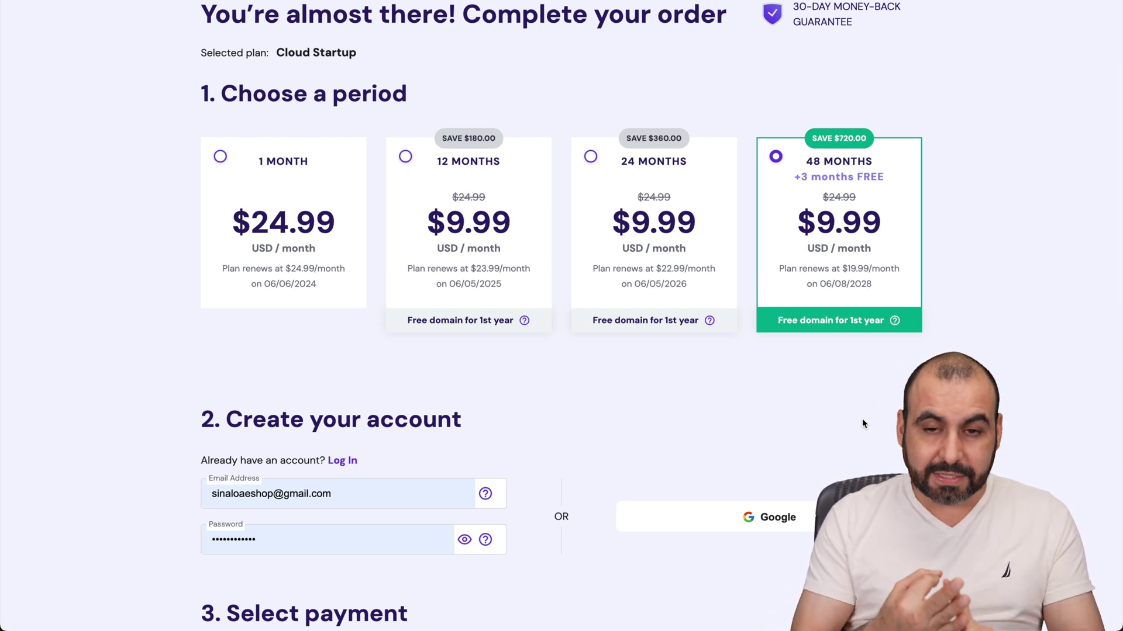
{"action": "scroll", "coordinate": [862, 419], "scroll_direction": "down", "scroll_amount": 10}
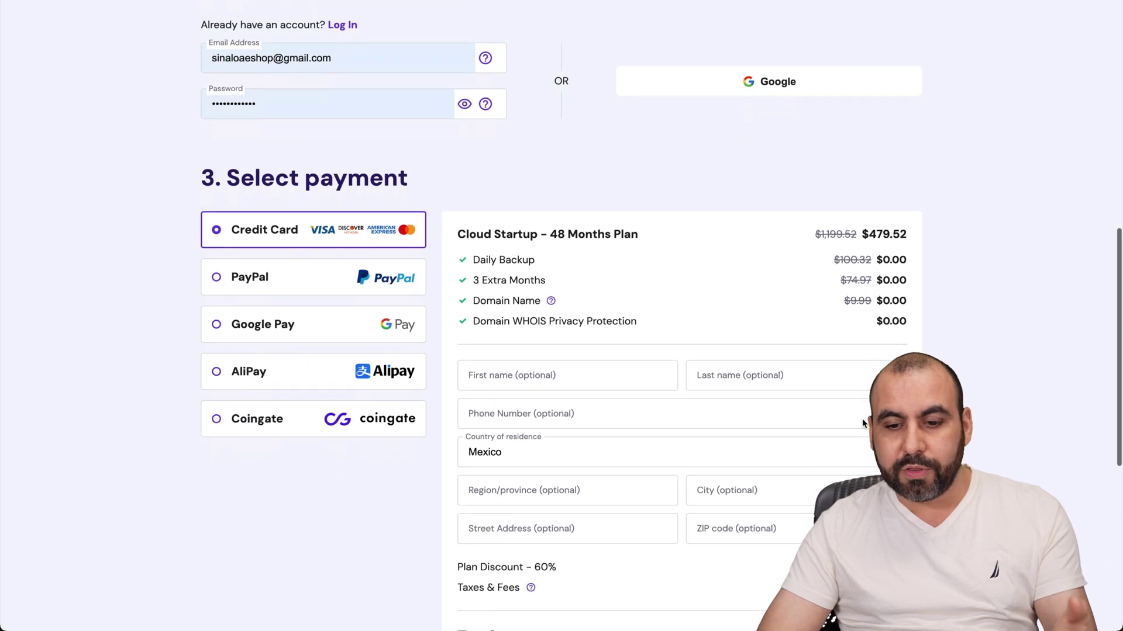
{"action": "scroll", "coordinate": [862, 419], "scroll_direction": "down", "scroll_amount": 2}
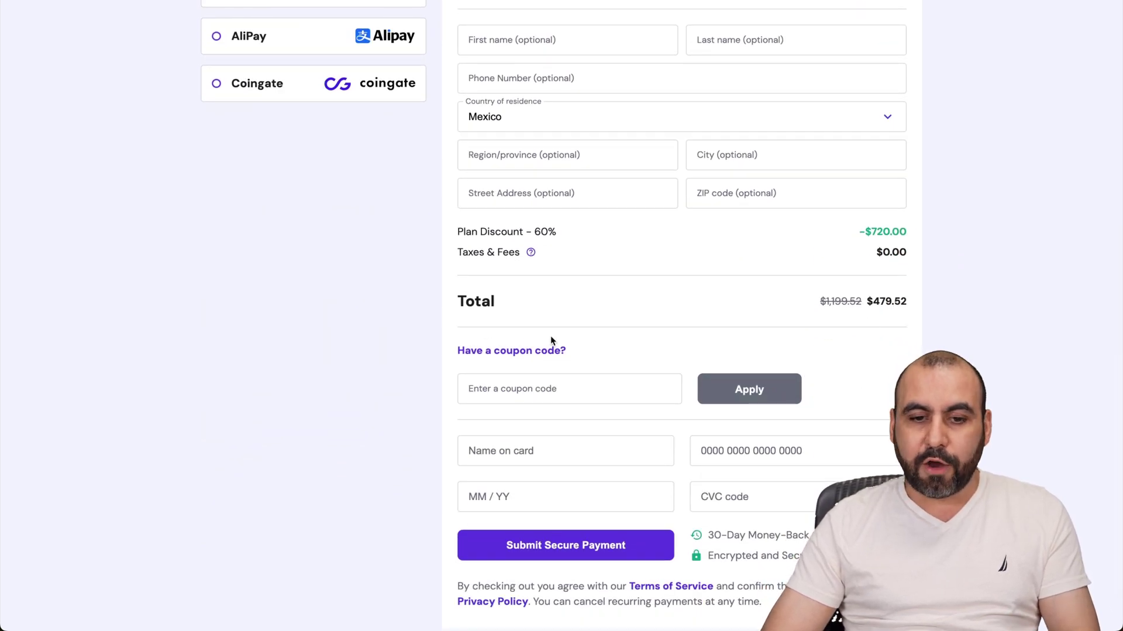
{"action": "left_click", "coordinate": [506, 351]}
{"action": "left_click", "coordinate": [525, 352]}
{"action": "left_click", "coordinate": [524, 389]}
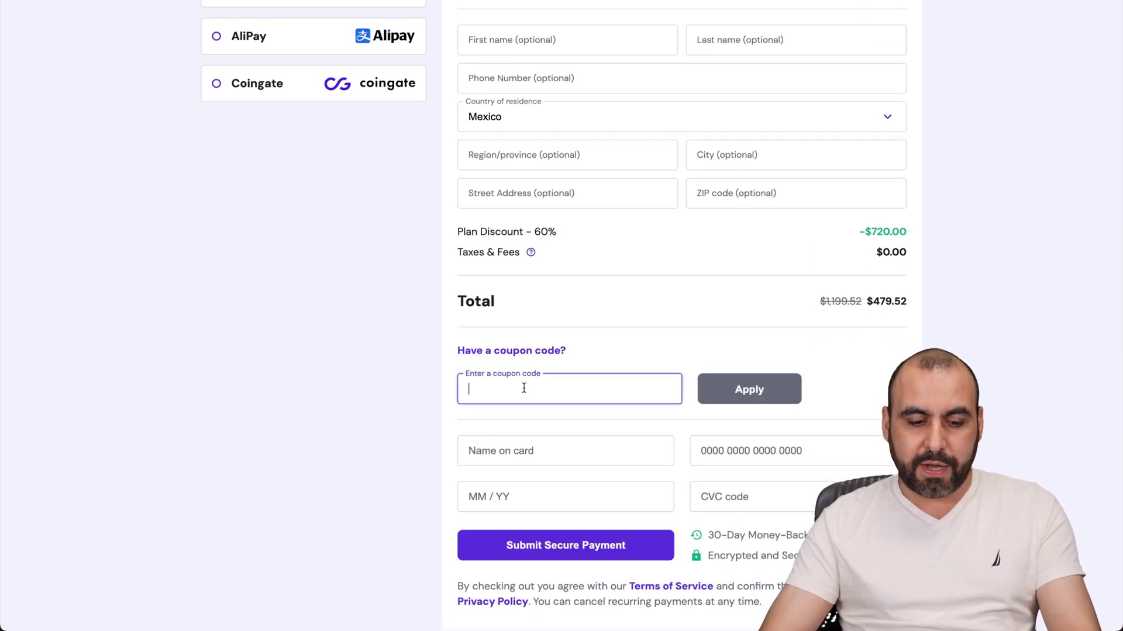
{"action": "type", "text": "SAASMASTER"}
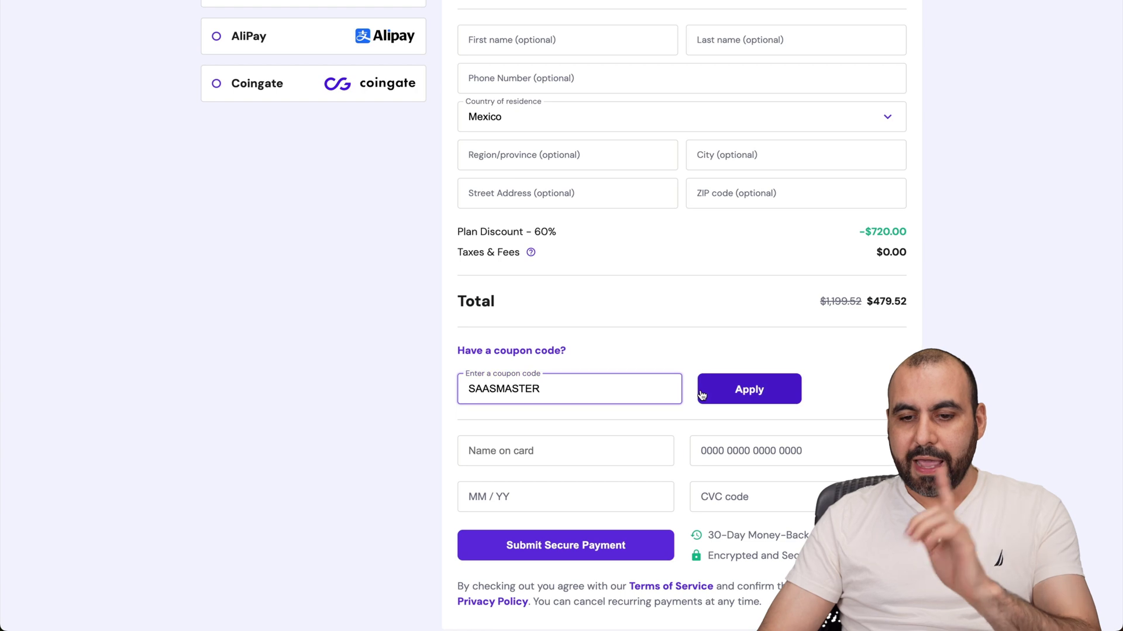
{"action": "left_click", "coordinate": [701, 389]}
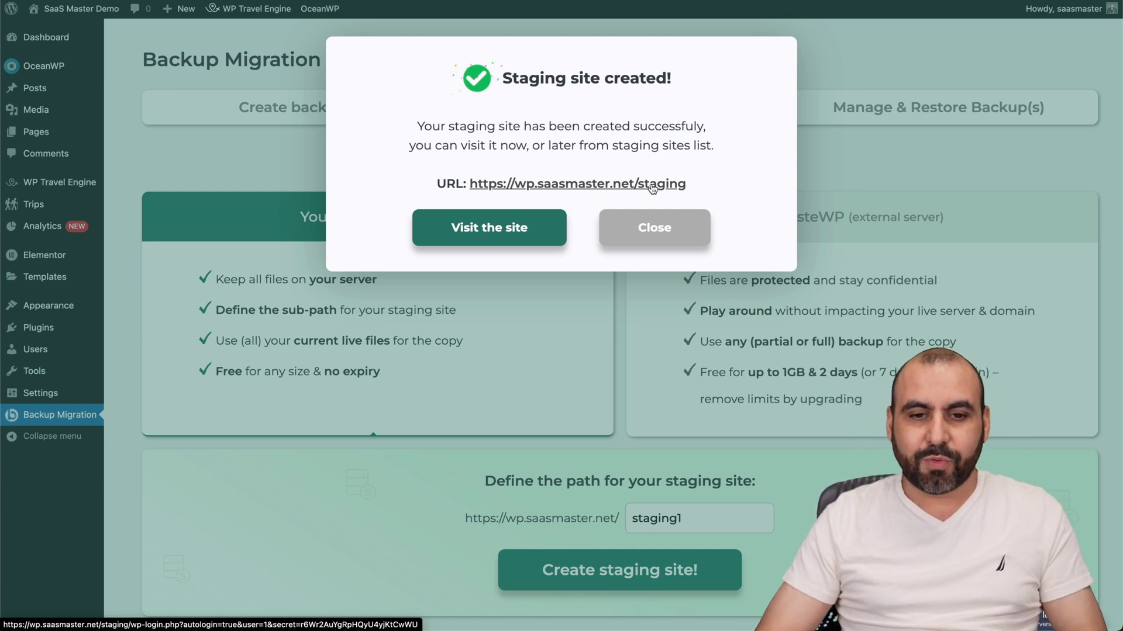
Step: Open the new /staging site's dashboard and view its Coach homepage
{"action": "left_click", "coordinate": [619, 188]}
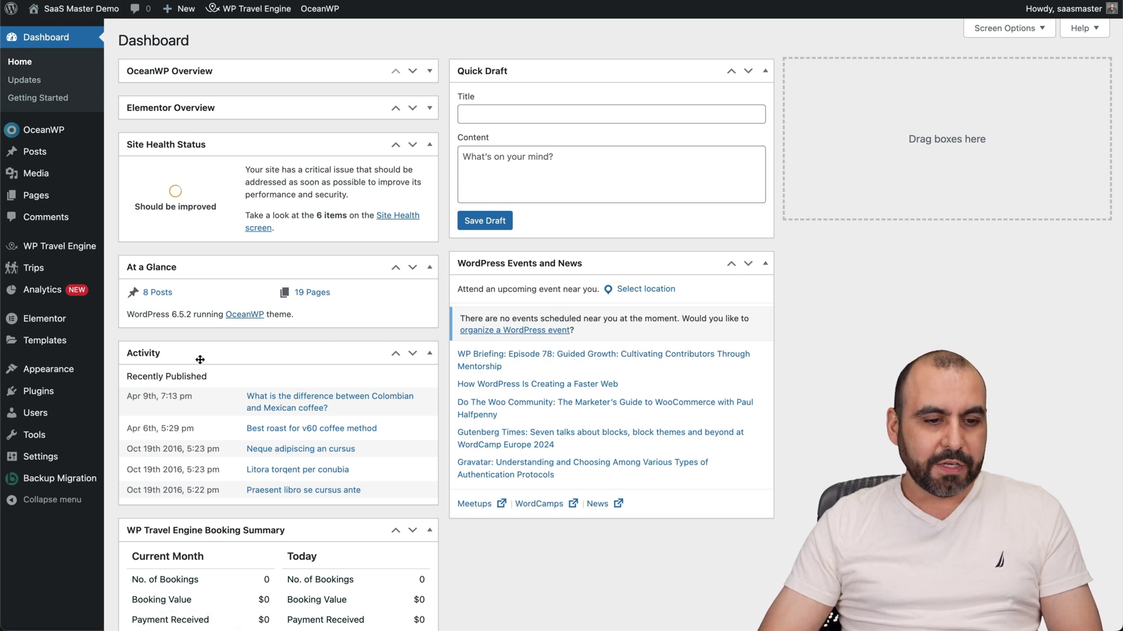
{"action": "mouse_move", "coordinate": [76, 8]}
{"action": "left_click", "coordinate": [52, 28]}
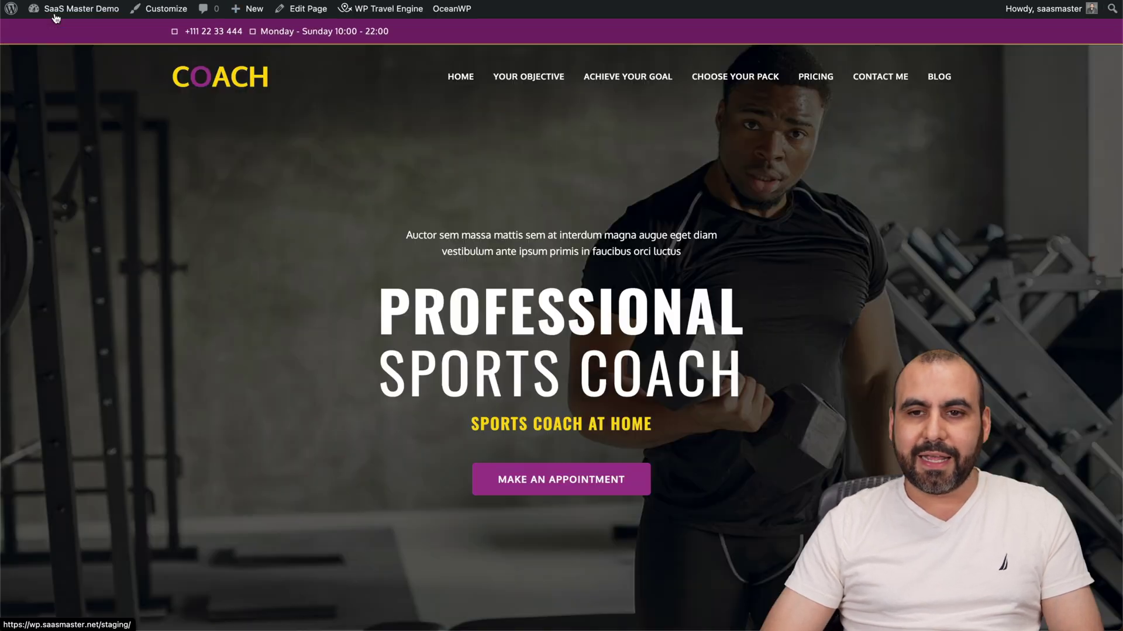
{"action": "scroll", "coordinate": [369, 325], "scroll_direction": "down", "scroll_amount": 15}
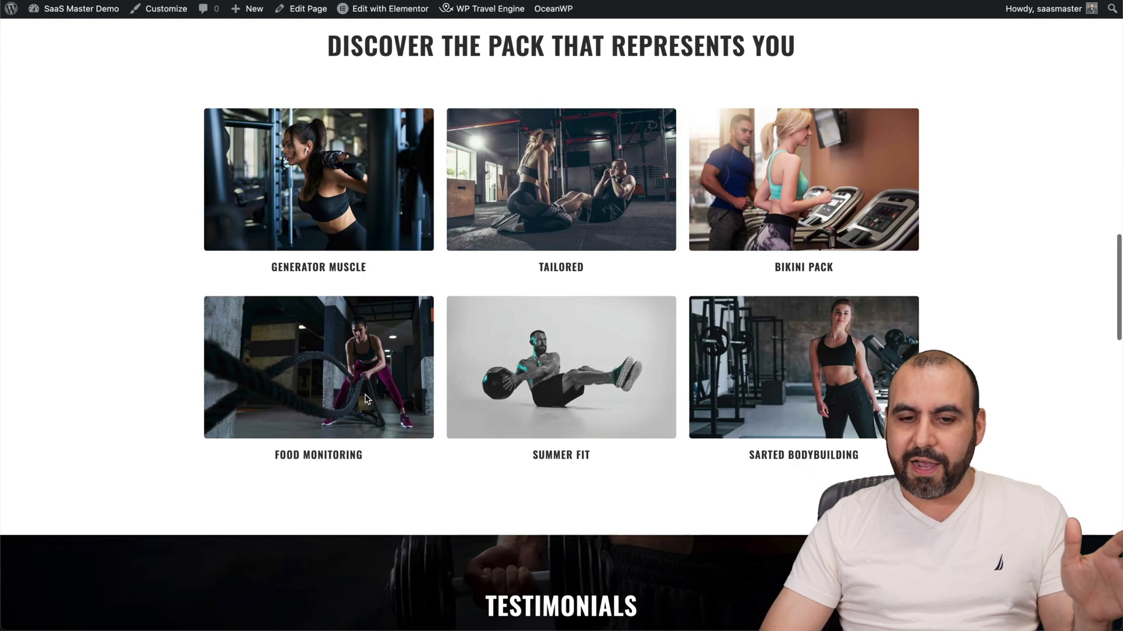
{"action": "scroll", "coordinate": [367, 399], "scroll_direction": "left", "scroll_amount": 5}
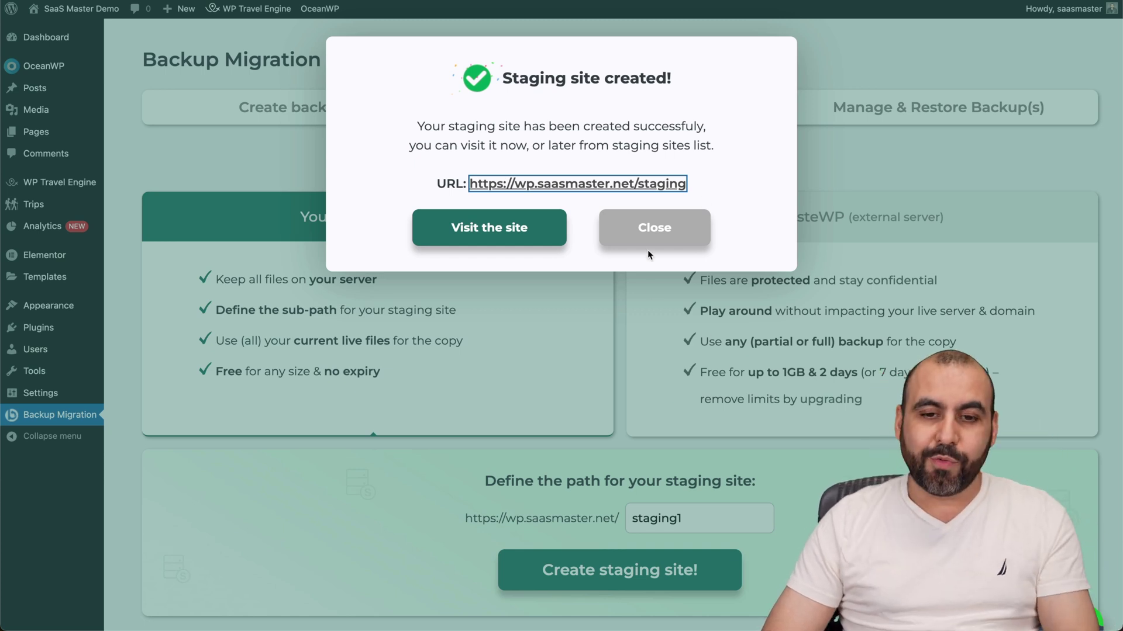
Step: Dismiss the success message and request a new staging site at the staging2 path
{"action": "left_click", "coordinate": [658, 235]}
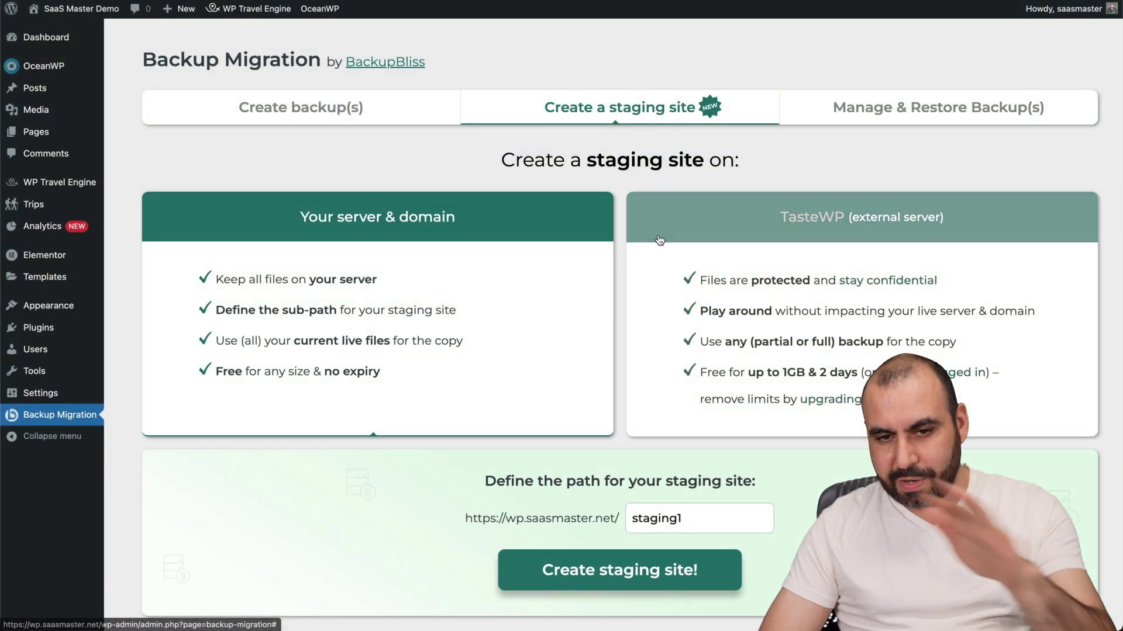
{"action": "left_click", "coordinate": [319, 117]}
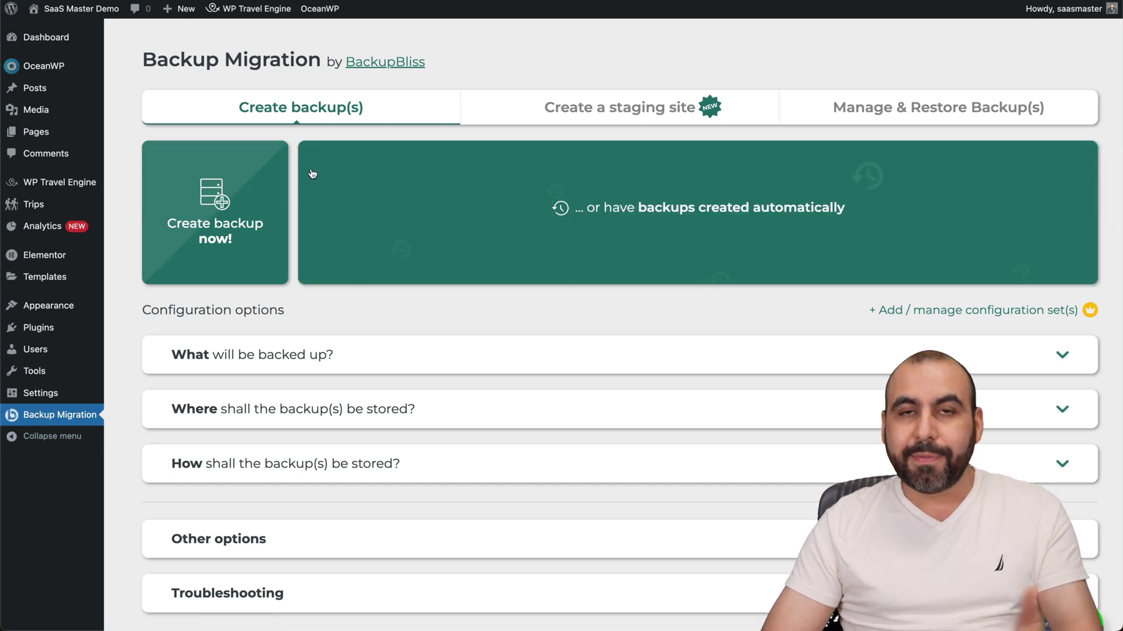
{"action": "left_click", "coordinate": [648, 112]}
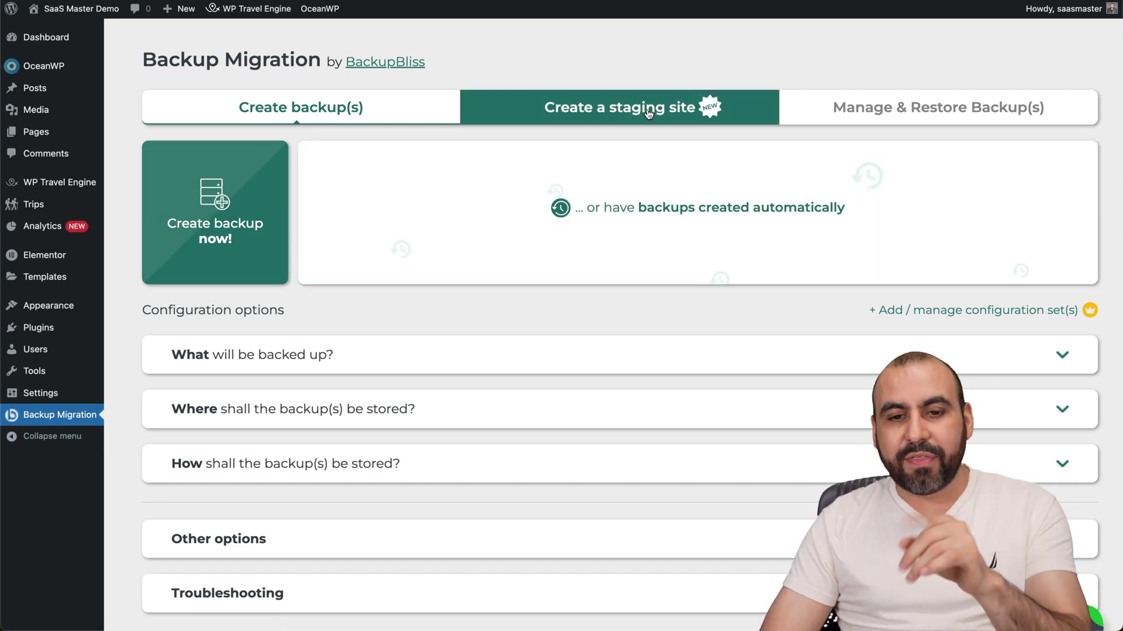
{"action": "scroll", "coordinate": [613, 332], "scroll_direction": "down", "scroll_amount": 4}
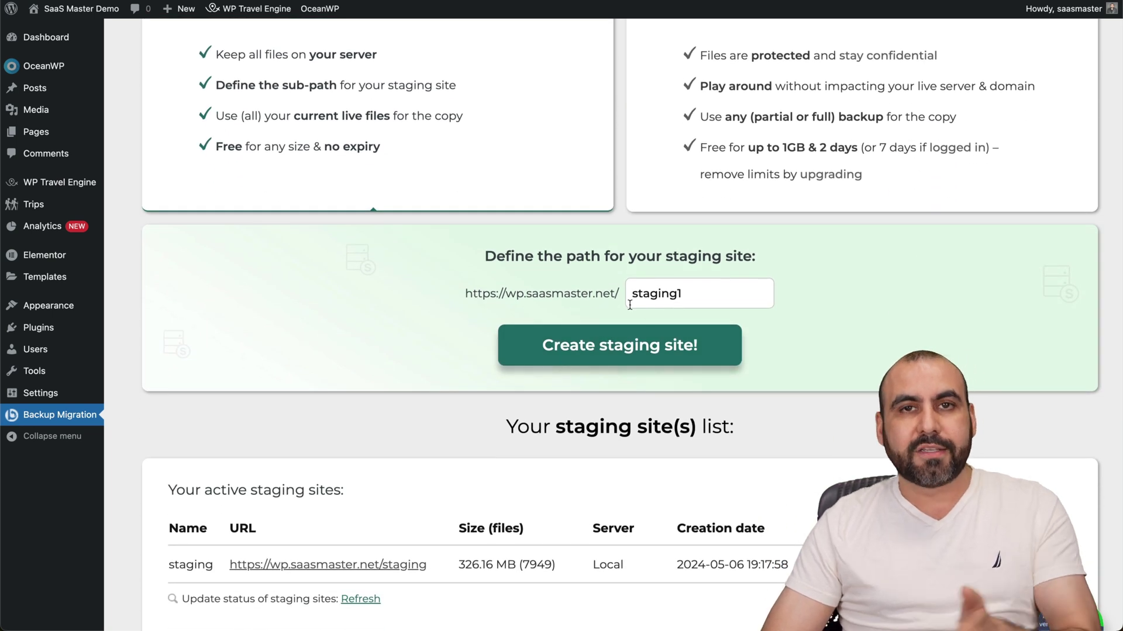
{"action": "left_click", "coordinate": [701, 292]}
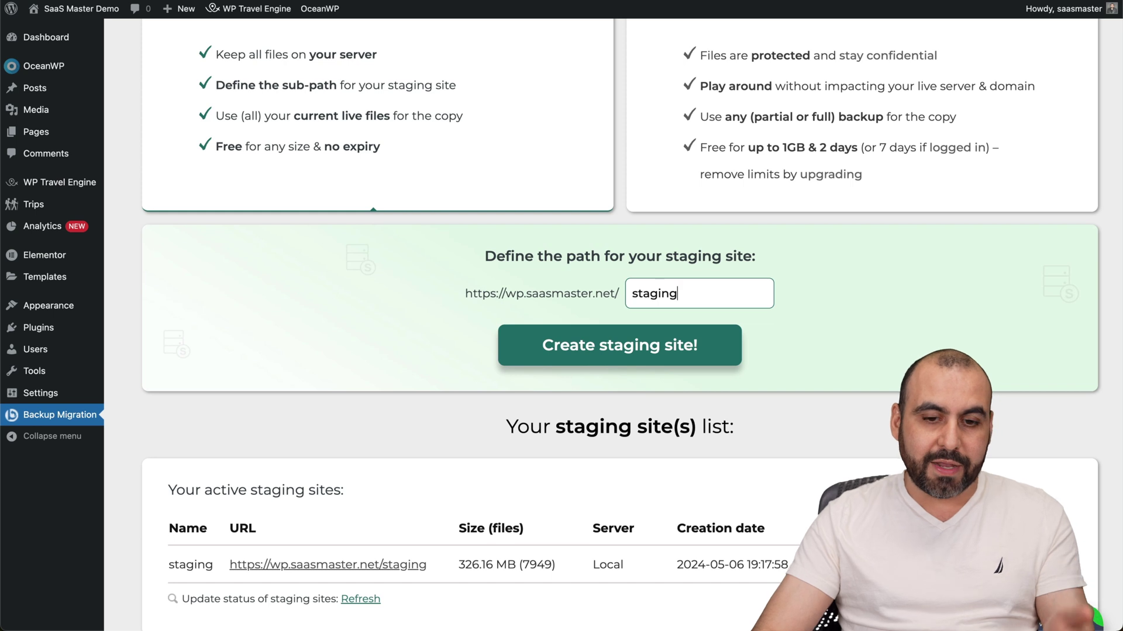
{"action": "scroll", "coordinate": [574, 351], "scroll_direction": "down", "scroll_amount": 2}
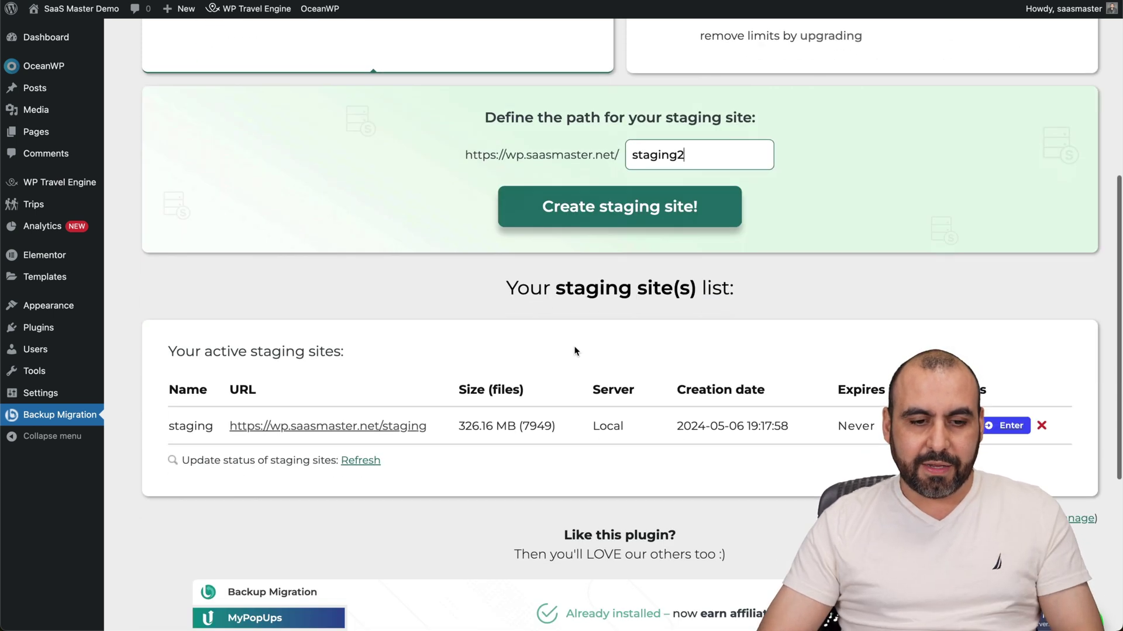
{"action": "scroll", "coordinate": [501, 422], "scroll_direction": "up", "scroll_amount": 2}
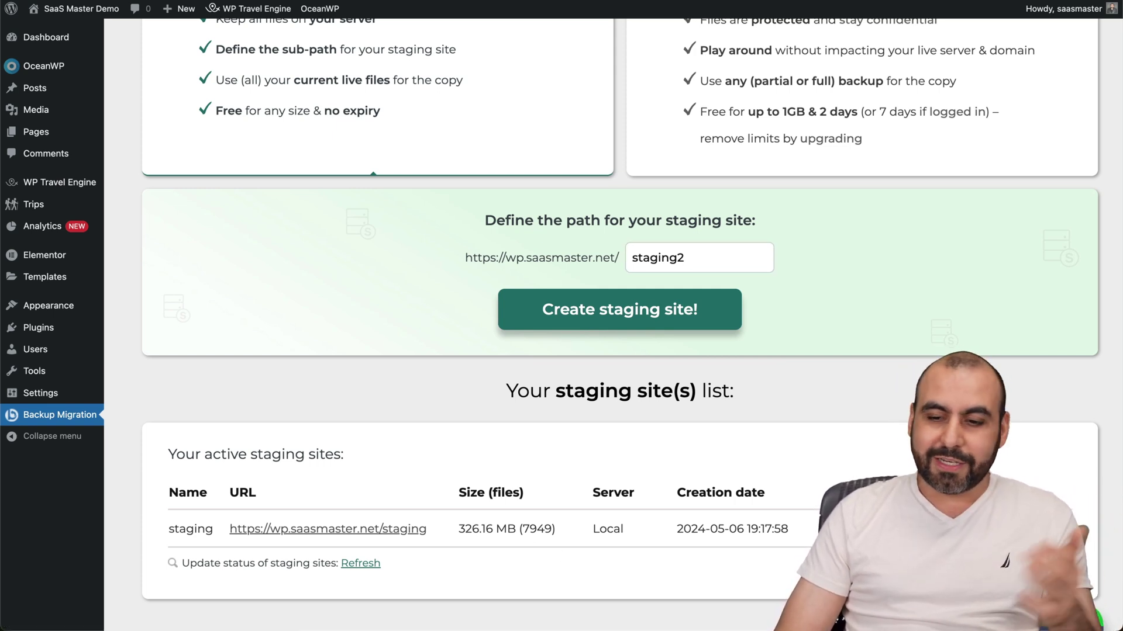
{"action": "left_click", "coordinate": [667, 325]}
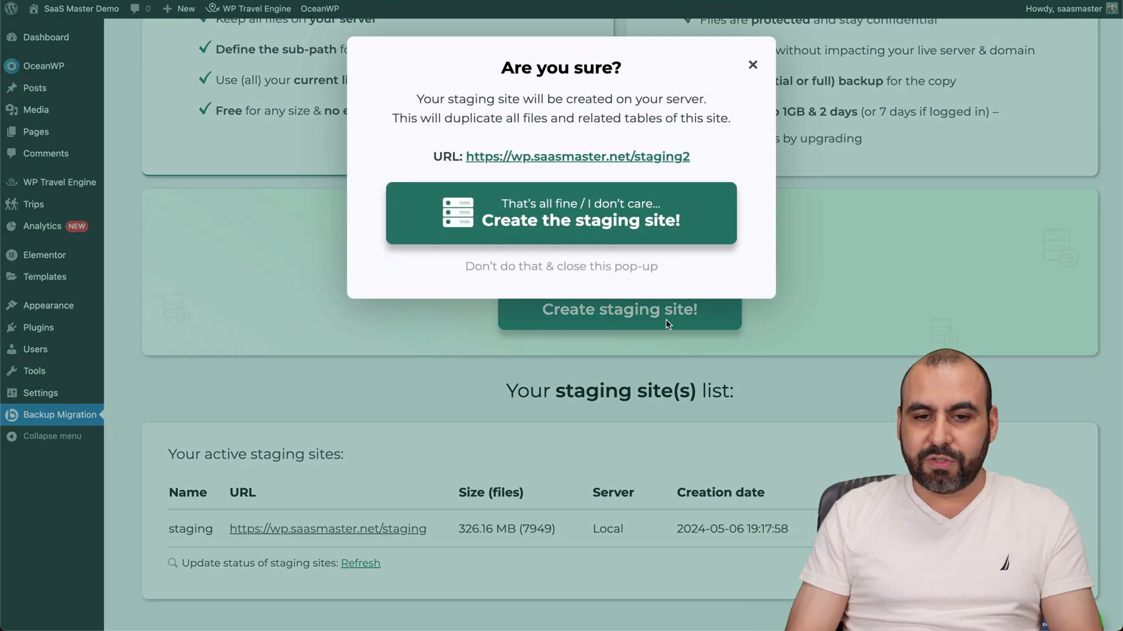
Step: Accept the Are you sure? warning to start building the staging2 site
{"action": "left_click", "coordinate": [575, 209]}
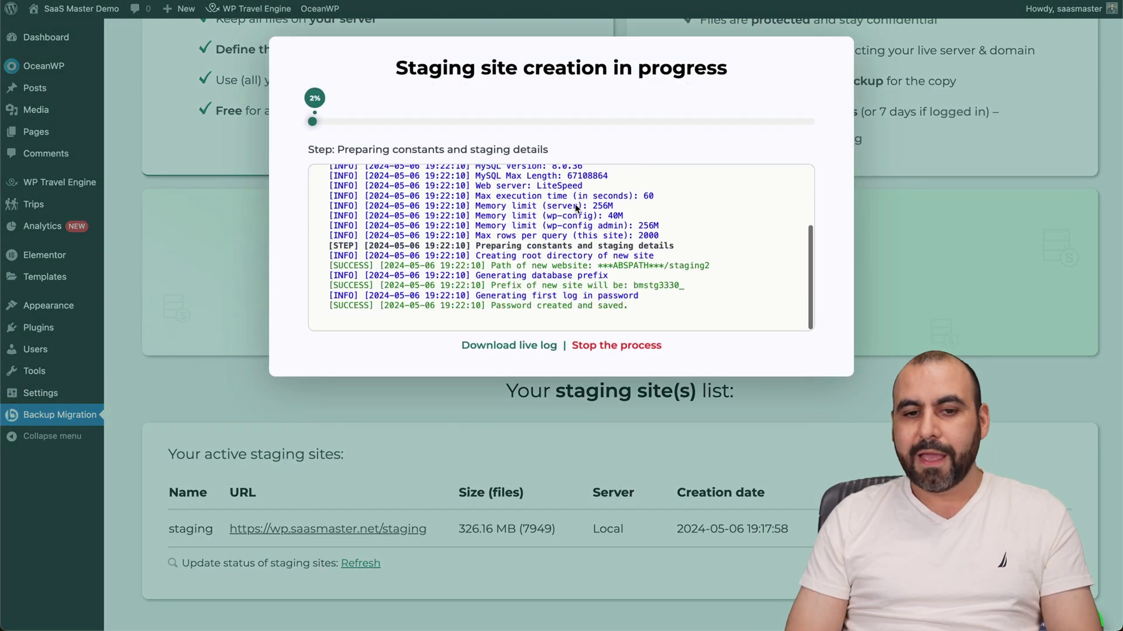